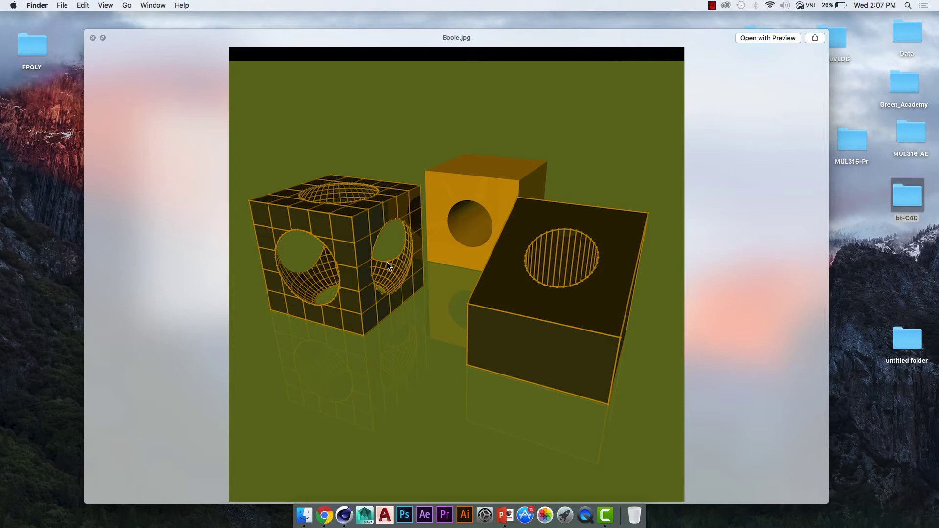
# Stop the screen recorder from the menu bar after previewing Boole.jpg
pyautogui.click(712, 5)
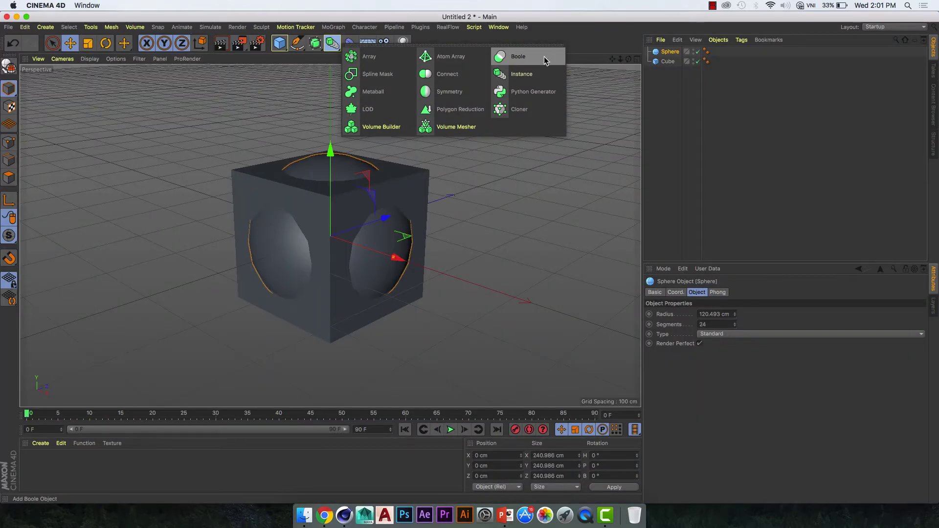
# Add a Boole object and nest the Sphere and Cube inside it
pyautogui.click(544, 57)
pyautogui.moveTo(668, 90)
pyautogui.mouseDown()
pyautogui.moveTo(649, 57)
pyautogui.moveTo(668, 52)
pyautogui.mouseUp()
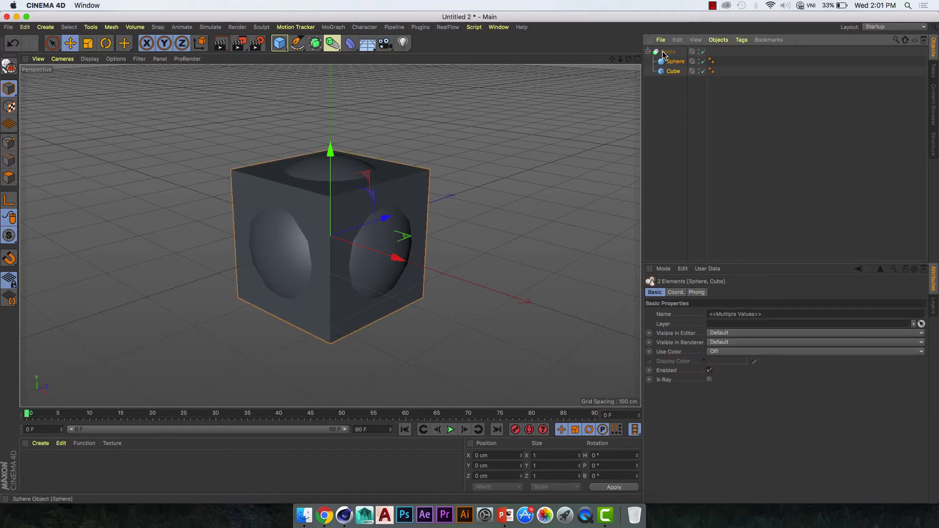
pyautogui.moveTo(370, 243)
pyautogui.keyDown('alt'); pyautogui.mouseDown()
pyautogui.moveTo(352, 268)
pyautogui.moveTo(413, 268)
pyautogui.moveTo(399, 300)
pyautogui.moveTo(322, 297)
pyautogui.mouseUp(); pyautogui.keyUp('alt')
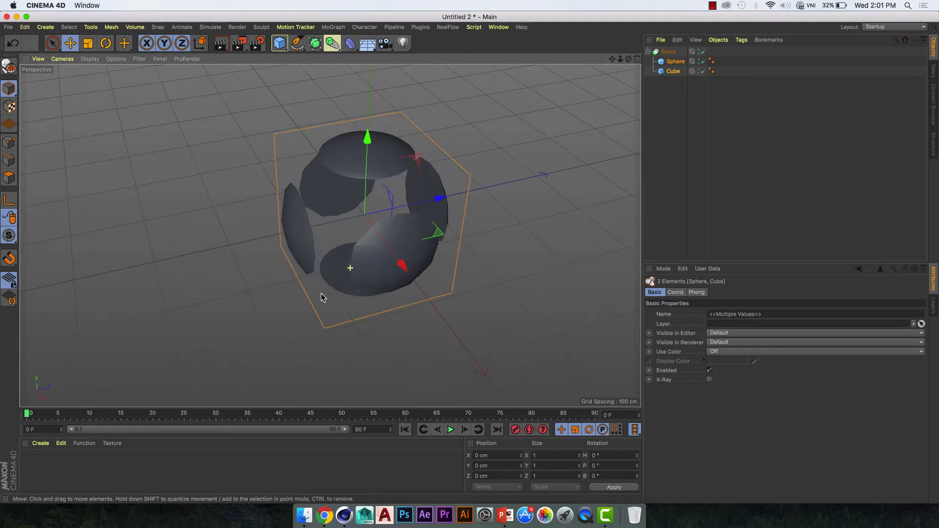
pyautogui.scroll(-2, 367, 203)
pyautogui.scroll(2, 367, 203)
pyautogui.scroll(4, 367, 203)
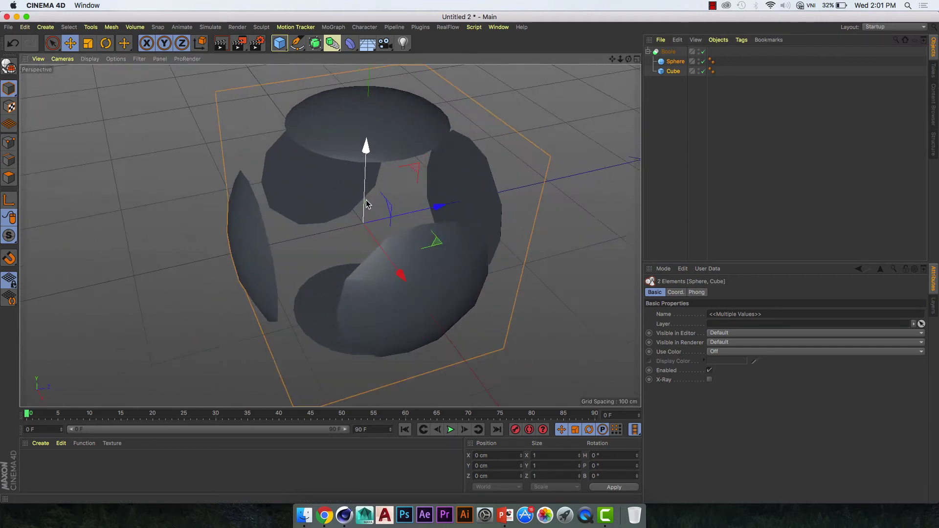
pyautogui.keyDown('alt'); pyautogui.moveTo(384, 215); pyautogui.dragTo(399, 227); pyautogui.keyUp('alt')
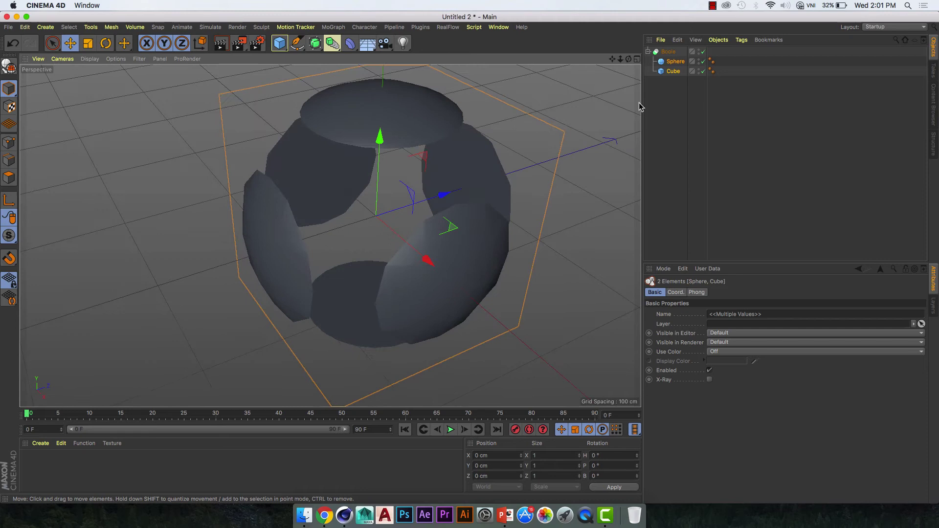
# Put the Cube above the Sphere in the Boole to cut spherical holes
pyautogui.click(671, 72)
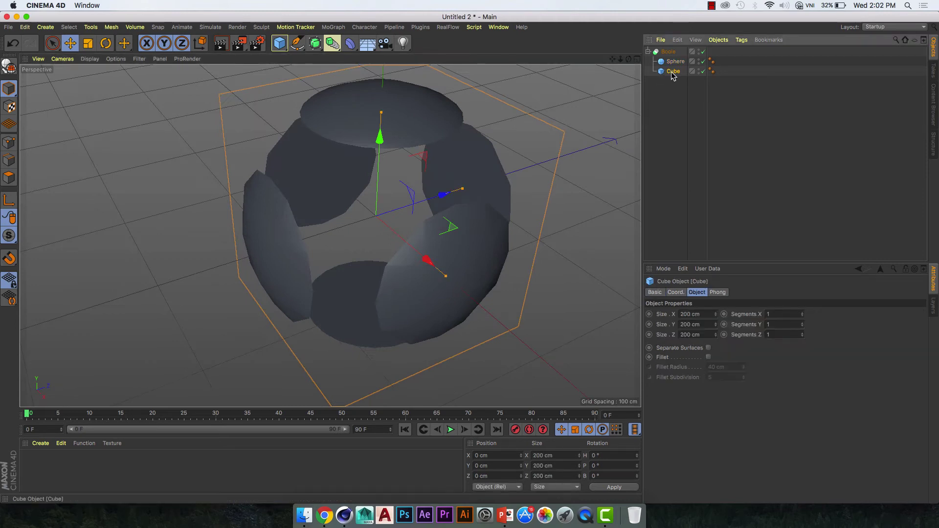
pyautogui.moveTo(673, 73); pyautogui.dragTo(670, 61)
pyautogui.press('m')
pyautogui.press('b')
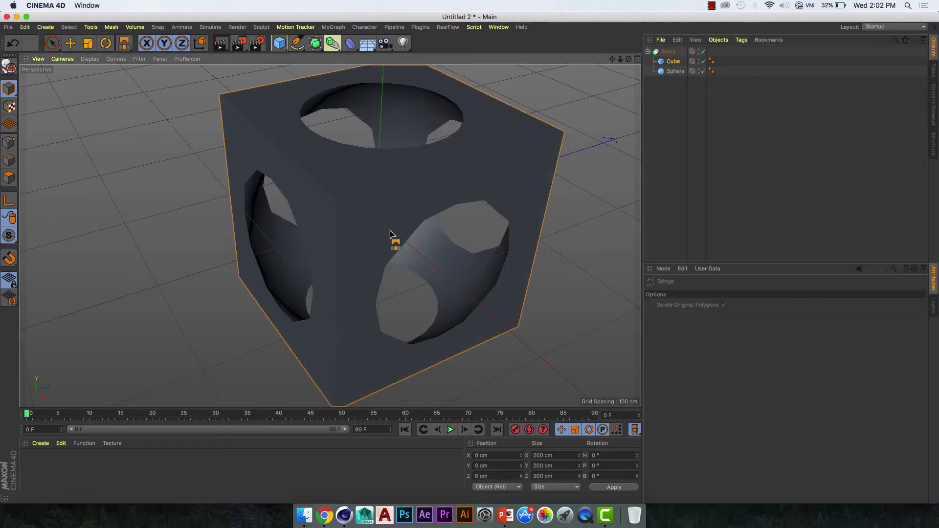
pyautogui.scroll(-2, 405, 252)
pyautogui.click(70, 43)
pyautogui.keyDown('alt'); pyautogui.moveTo(362, 274); pyautogui.dragTo(450, 267); pyautogui.keyUp('alt')
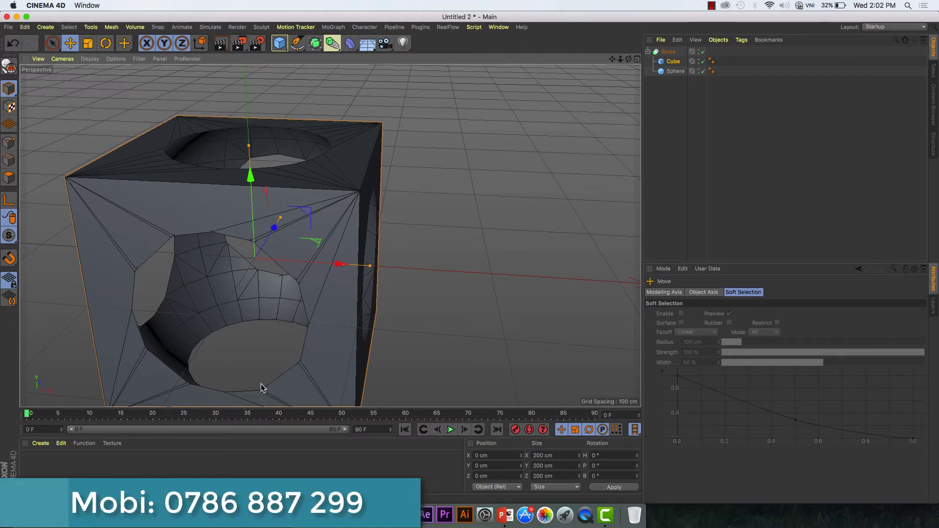
# Raise the Sphere's Segments to 32, then 50, for smoother holes
pyautogui.click(668, 51)
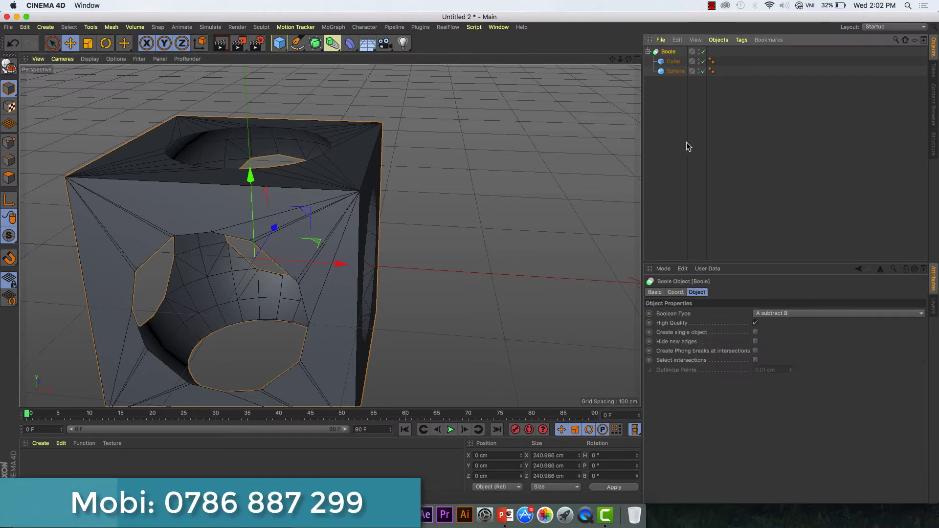
pyautogui.click(666, 71)
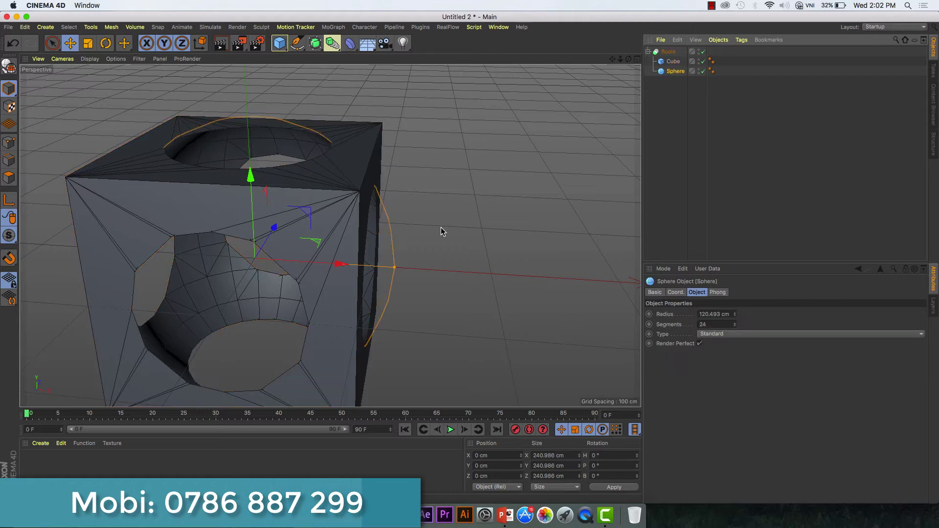
pyautogui.click(702, 325)
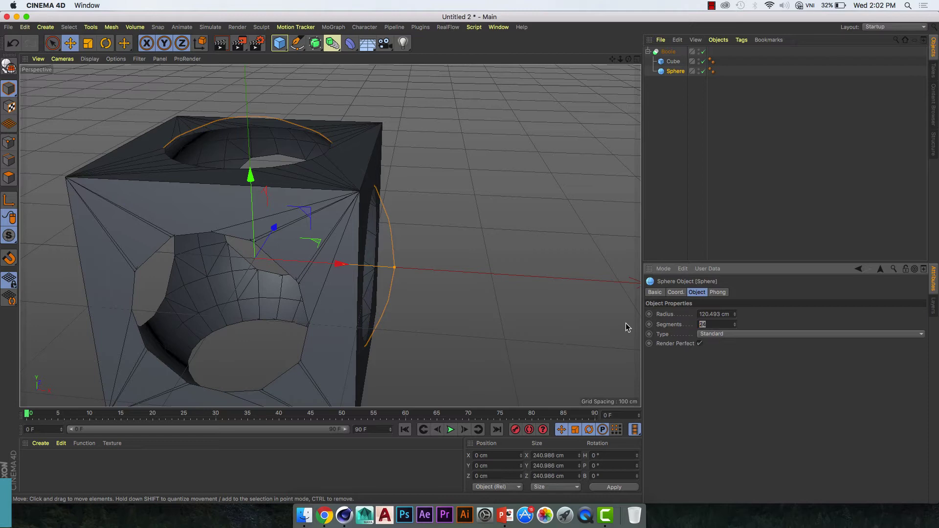
pyautogui.write('32')
pyautogui.press('Return')
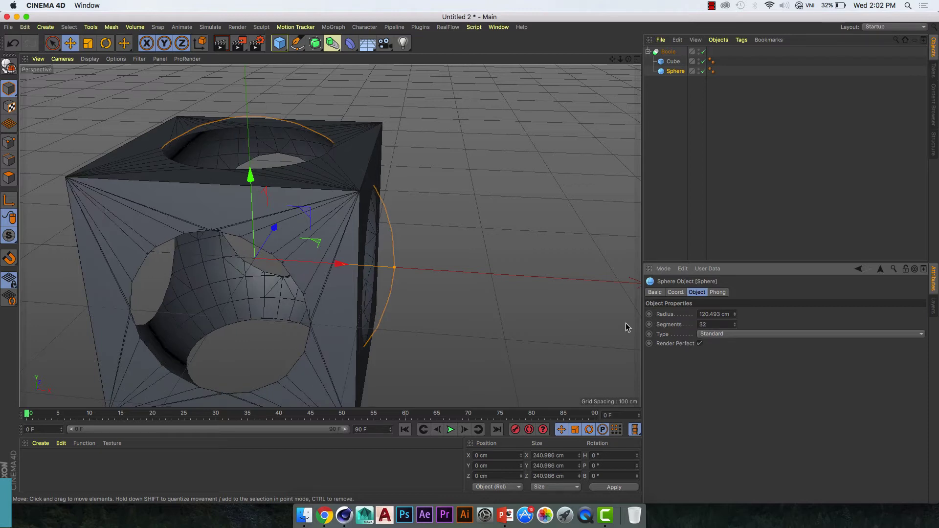
pyautogui.click(721, 326)
pyautogui.write('50')
pyautogui.press('Return')
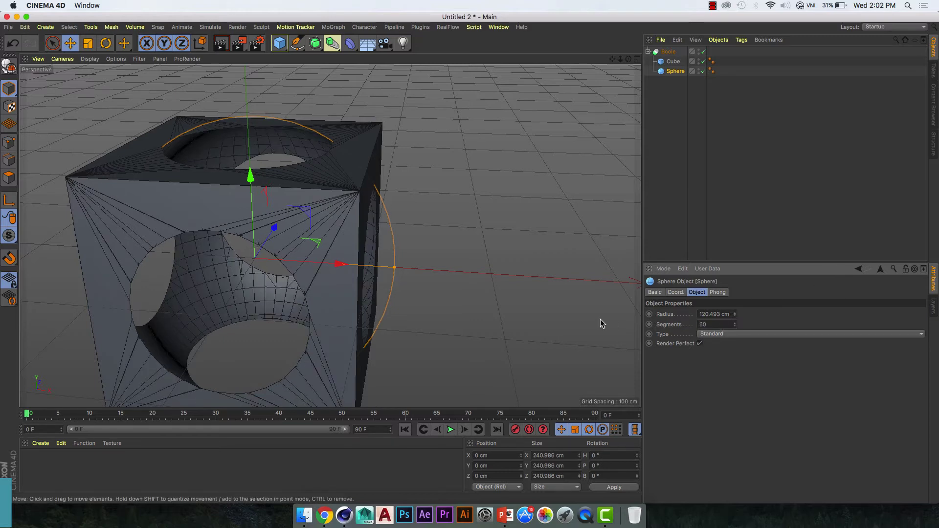
pyautogui.click(445, 326)
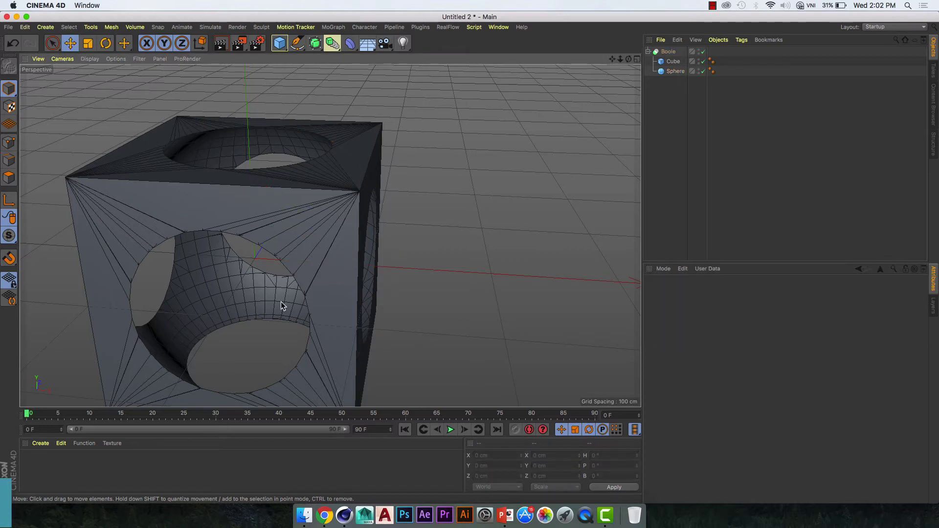
# Copy the four materials from Untitled 1 and paste them into Untitled 2
pyautogui.keyDown('alt'); pyautogui.moveTo(302, 286); pyautogui.dragTo(214, 300); pyautogui.keyUp('alt')
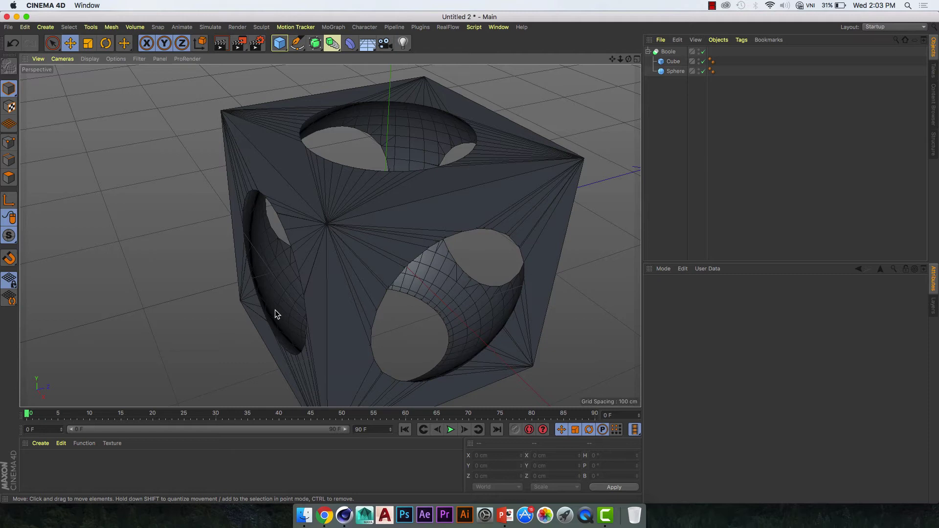
pyautogui.click(498, 27)
pyautogui.click(511, 298)
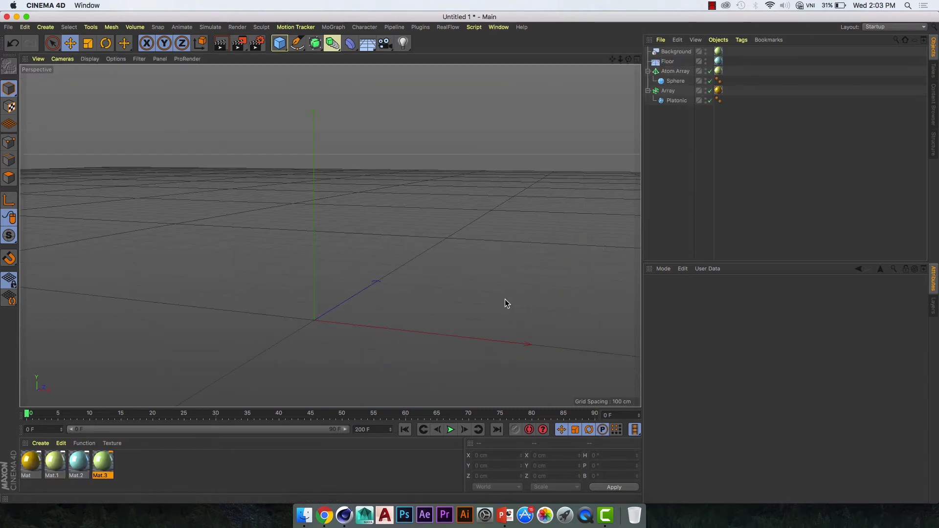
pyautogui.moveTo(174, 483); pyautogui.dragTo(6, 449)
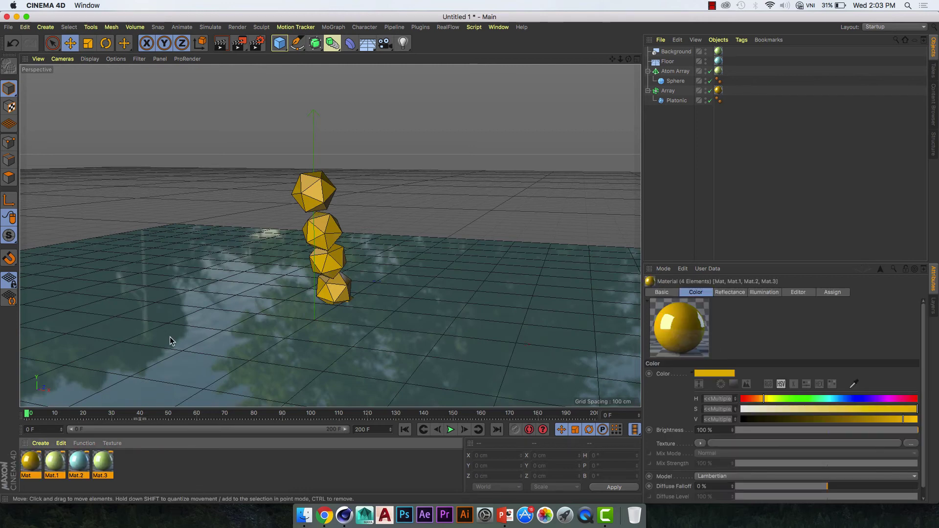
pyautogui.click(499, 27)
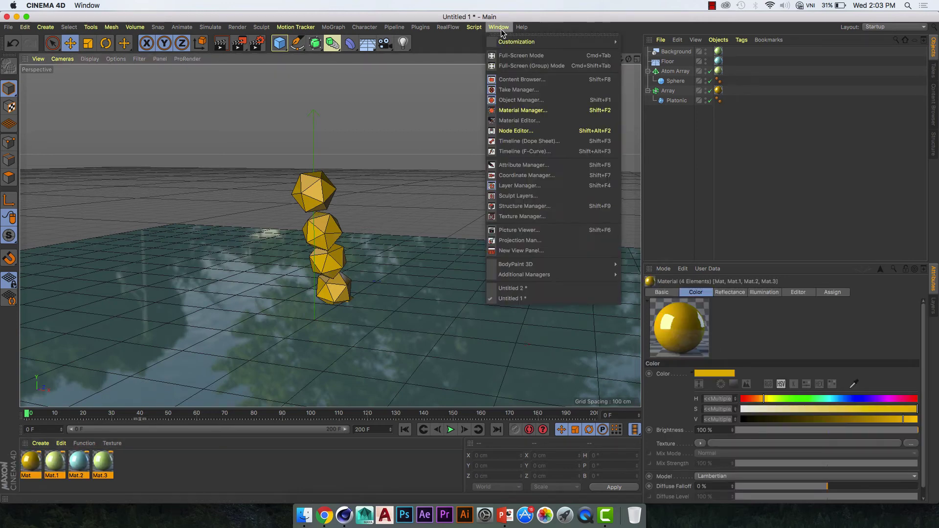
pyautogui.click(521, 288)
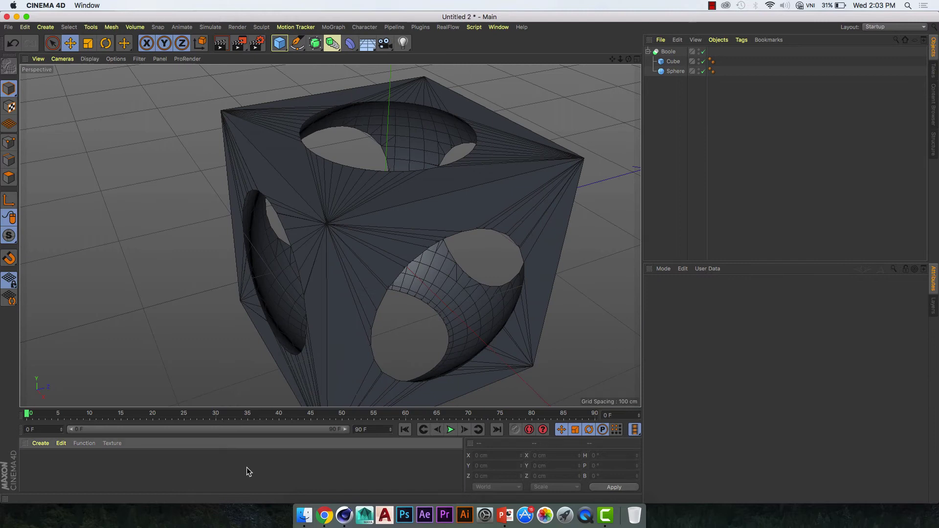
pyautogui.press('super+v')
# Apply yellow Mat to the Cube and cyan Mat.2 to the Sphere
pyautogui.moveTo(57, 463); pyautogui.dragTo(671, 62)
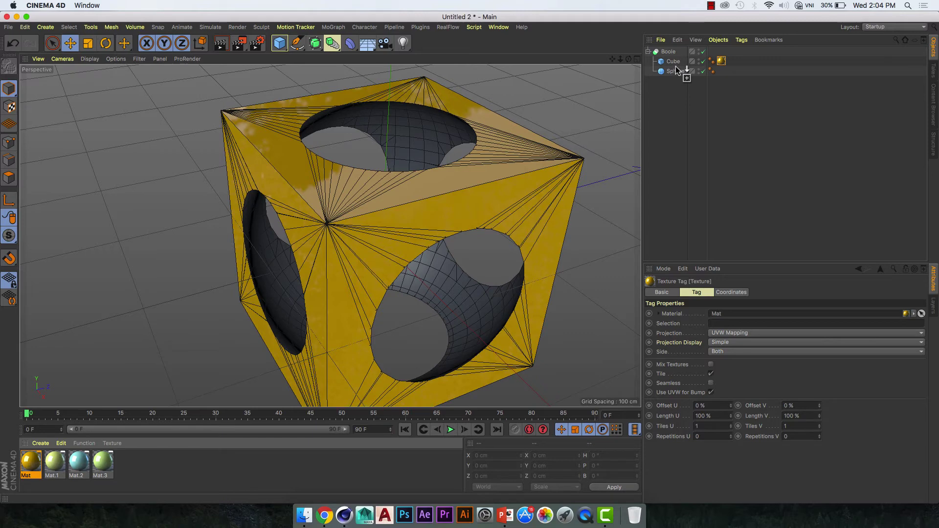
pyautogui.moveTo(676, 73); pyautogui.dragTo(675, 71)
pyautogui.click(506, 246)
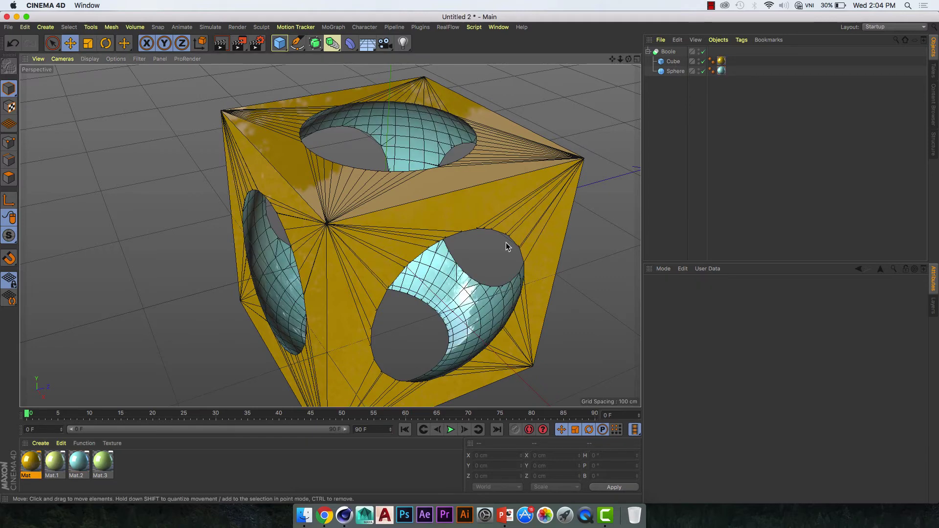
pyautogui.moveTo(429, 284)
pyautogui.keyDown('alt'); pyautogui.mouseDown()
pyautogui.moveTo(375, 230)
pyautogui.moveTo(440, 224)
pyautogui.moveTo(520, 237)
pyautogui.moveTo(521, 277)
pyautogui.moveTo(450, 279)
pyautogui.moveTo(411, 264)
pyautogui.mouseUp(); pyautogui.keyUp('alt')
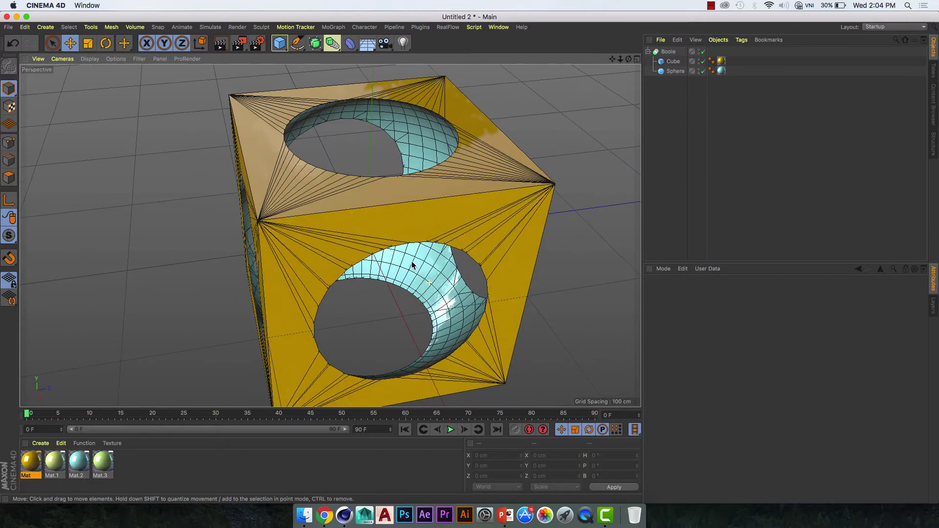
pyautogui.scroll(1, 412, 264)
pyautogui.scroll(3, 413, 267)
pyautogui.scroll(-6, 414, 266)
pyautogui.scroll(3, 384, 284)
pyautogui.moveTo(385, 283)
pyautogui.keyDown('alt'); pyautogui.mouseDown()
pyautogui.moveTo(342, 254)
pyautogui.moveTo(560, 201)
pyautogui.mouseUp(); pyautogui.keyUp('alt')
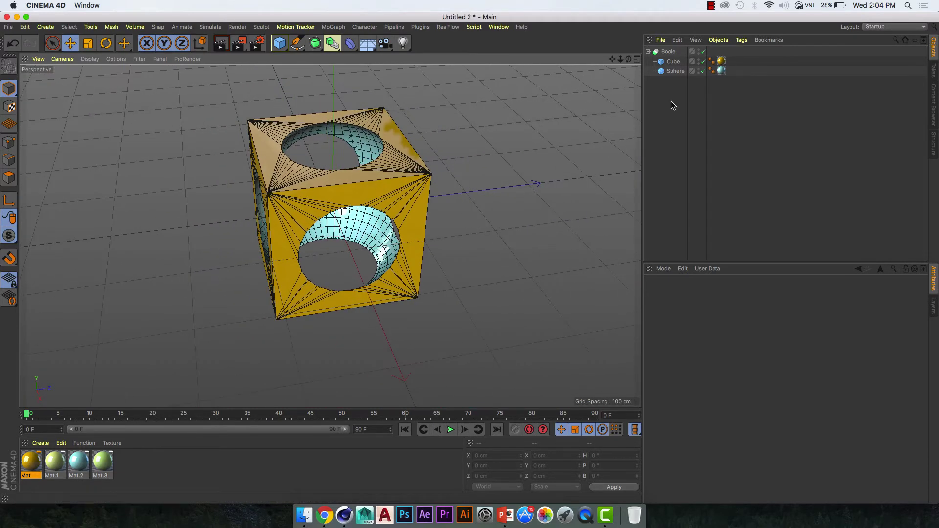
# Move the Boole, Cube and Sphere group to the left along X
pyautogui.moveTo(673, 105); pyautogui.dragTo(648, 46)
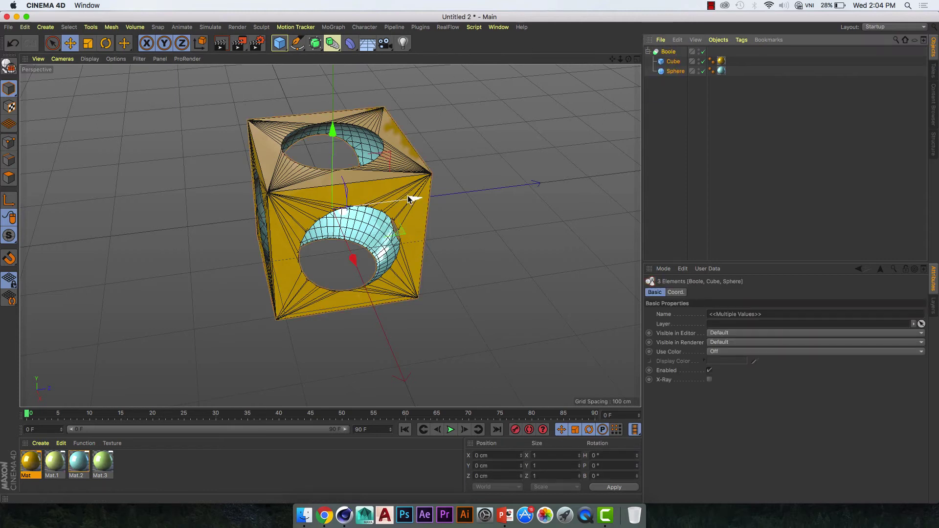
pyautogui.moveTo(409, 199); pyautogui.dragTo(164, 233)
pyautogui.hotkey('ctrl', 'z')
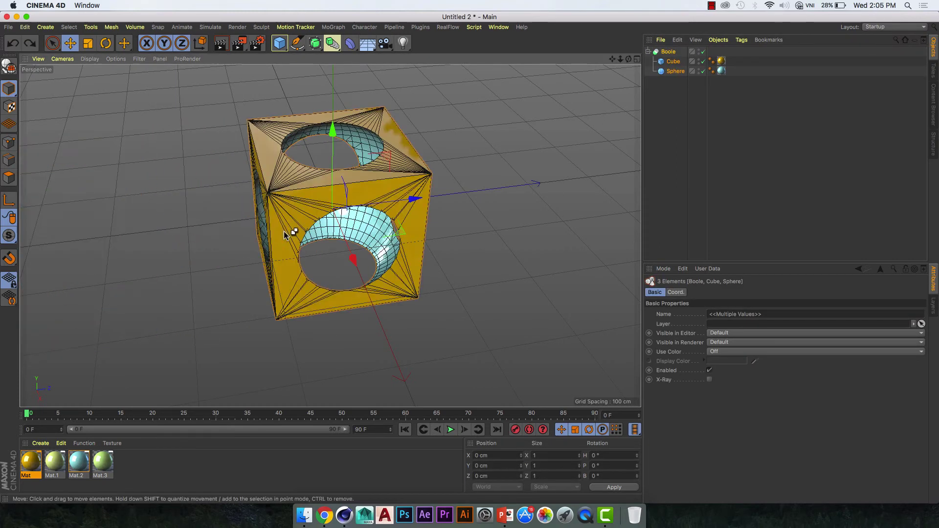
pyautogui.moveTo(285, 233); pyautogui.dragTo(293, 156)
pyautogui.keyDown('alt'); pyautogui.moveTo(295, 159); pyautogui.dragTo(419, 314, button='middle'); pyautogui.keyUp('alt')
pyautogui.moveTo(419, 313)
pyautogui.keyDown('alt'); pyautogui.mouseDown()
pyautogui.moveTo(472, 279)
pyautogui.moveTo(519, 289)
pyautogui.mouseUp(); pyautogui.keyUp('alt')
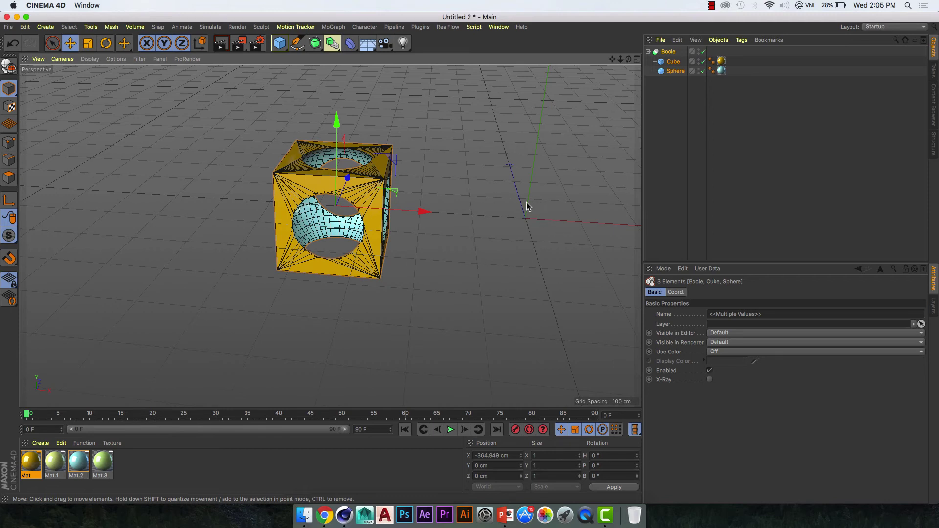
# Add a second Boole and nest the Cube and Cylinder inside Boole.1
pyautogui.click(331, 48)
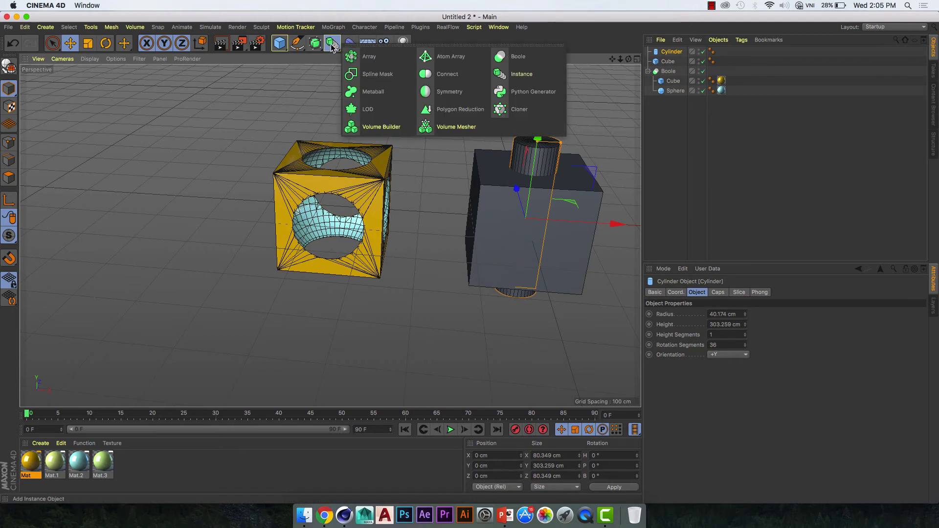
pyautogui.click(504, 58)
pyautogui.click(671, 61)
pyautogui.moveTo(668, 71); pyautogui.dragTo(669, 52)
# Keep Boole.1 on A subtract B and put the Cube above the Cylinder
pyautogui.click(670, 52)
pyautogui.click(788, 315)
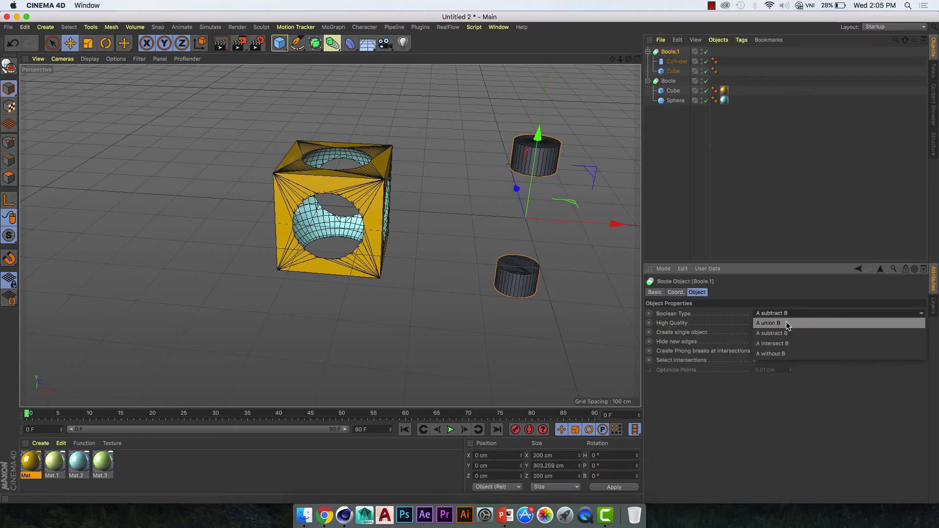
pyautogui.click(759, 249)
pyautogui.click(673, 71)
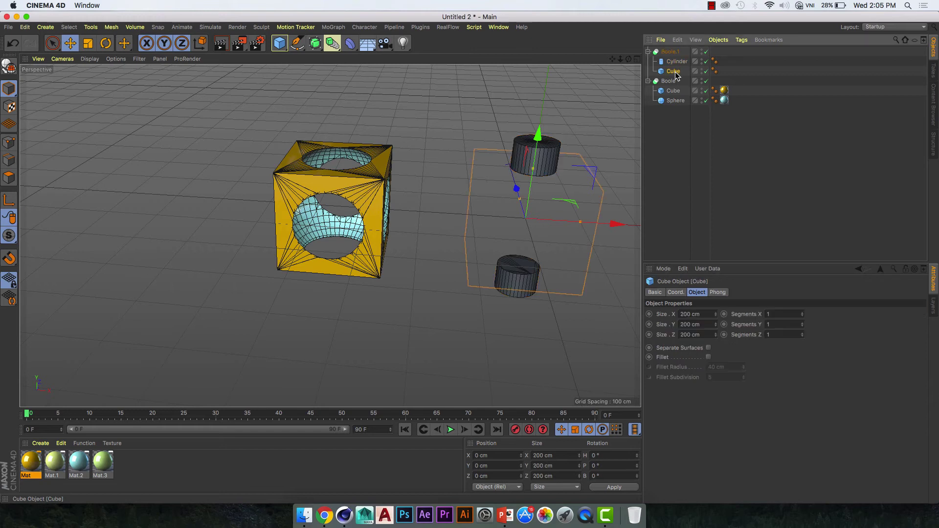
pyautogui.moveTo(674, 72); pyautogui.dragTo(671, 58)
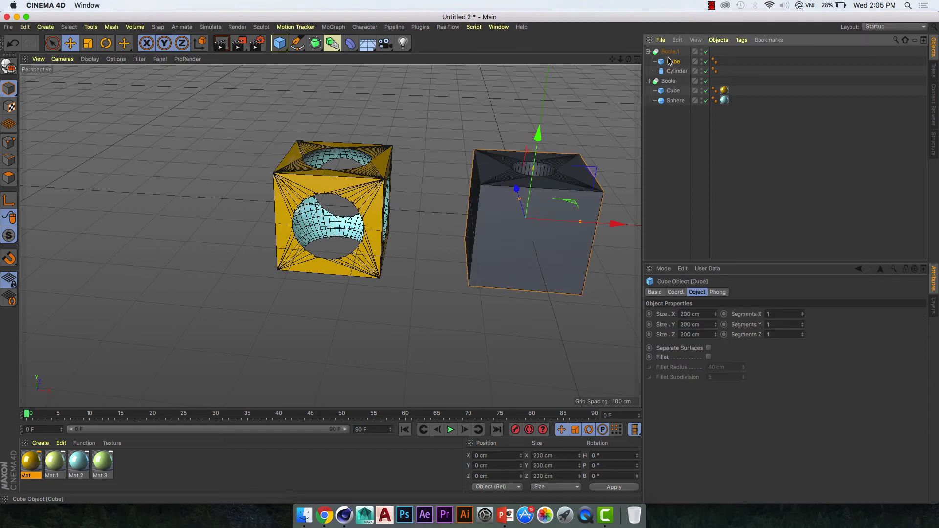
pyautogui.moveTo(570, 222)
pyautogui.keyDown('alt'); pyautogui.mouseDown()
pyautogui.moveTo(534, 270)
pyautogui.moveTo(548, 280)
pyautogui.moveTo(579, 256)
pyautogui.mouseUp(); pyautogui.keyUp('alt')
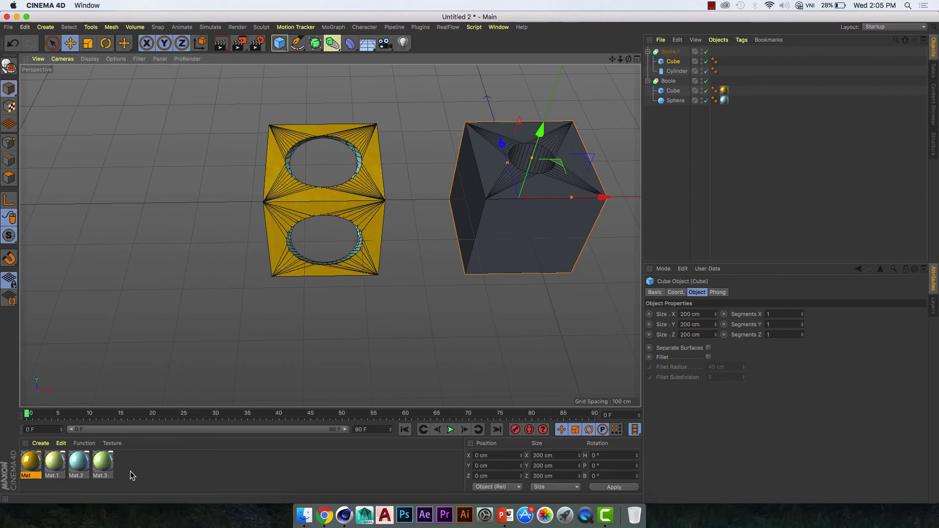
pyautogui.click(163, 474)
# Texture the cylinder-cut cube yellow and move Boole.1 left to X -708.934 cm
pyautogui.moveTo(31, 464)
pyautogui.mouseDown()
pyautogui.moveTo(495, 238)
pyautogui.moveTo(508, 216)
pyautogui.mouseUp()
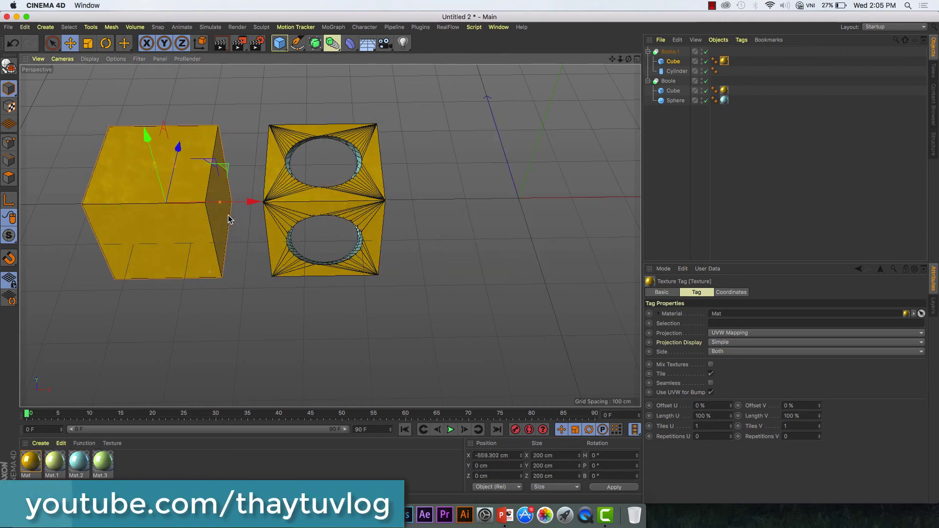
pyautogui.press('super+z')
pyautogui.click(670, 51)
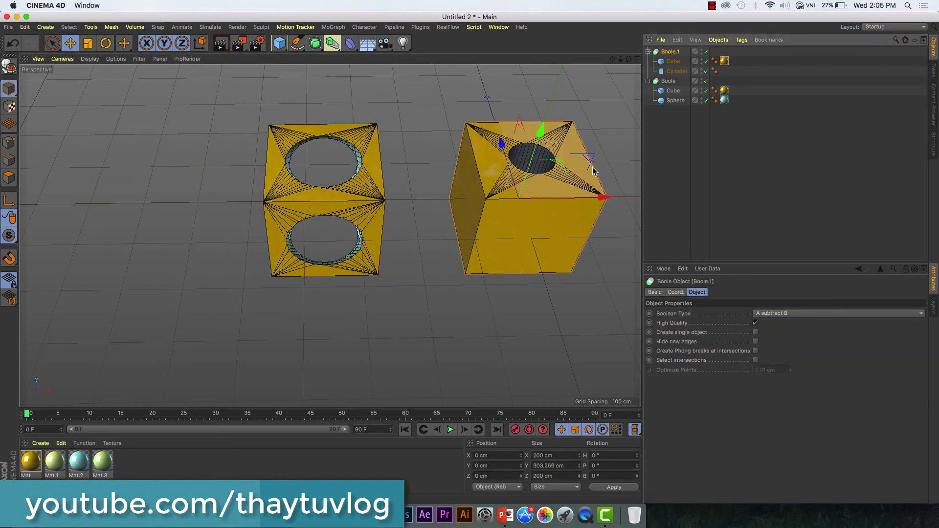
pyautogui.moveTo(602, 197); pyautogui.dragTo(137, 217)
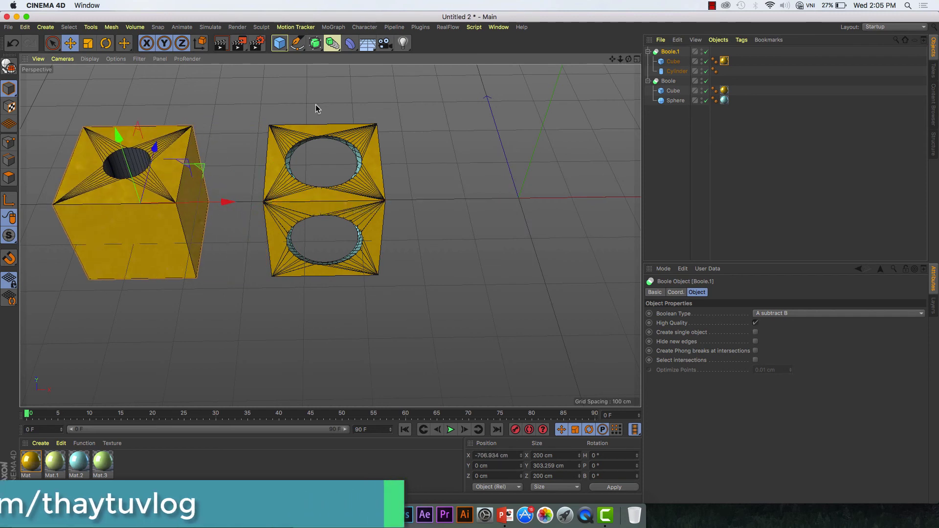
pyautogui.click(284, 46)
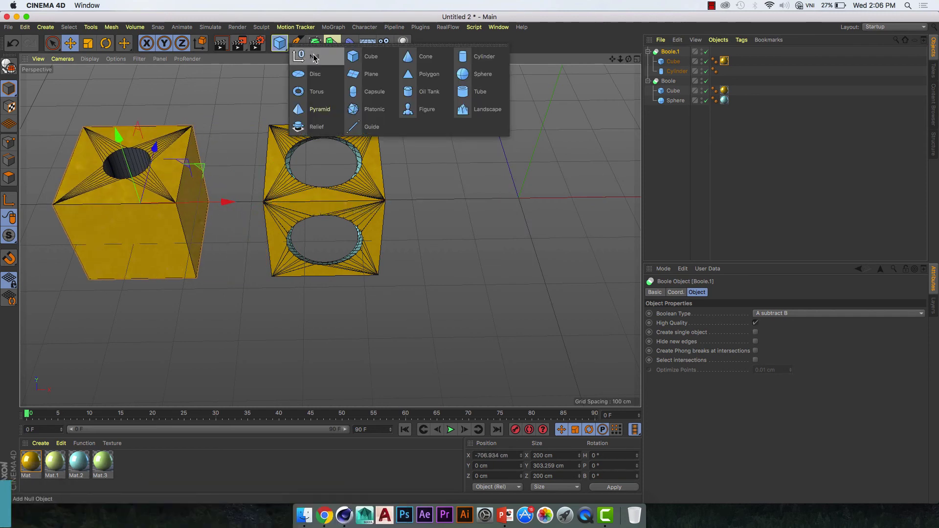
# Add a new Cube and a Cylinder, lowering the cylinder into the cube
pyautogui.click(427, 74)
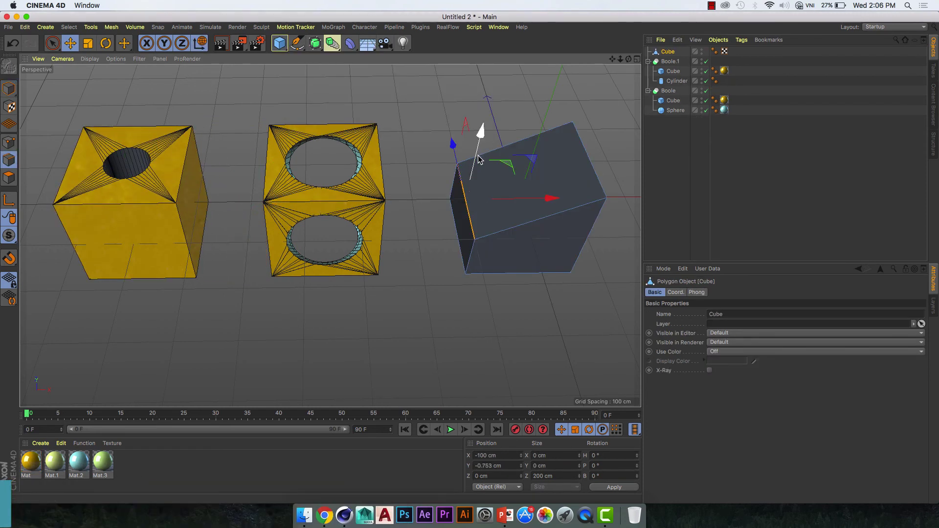
pyautogui.click(277, 47)
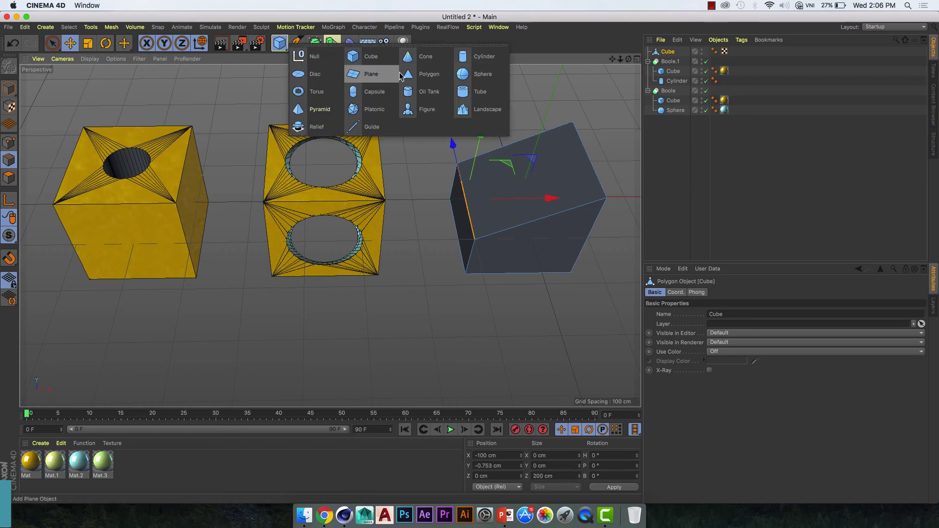
pyautogui.click(465, 63)
pyautogui.moveTo(537, 151); pyautogui.dragTo(537, 159)
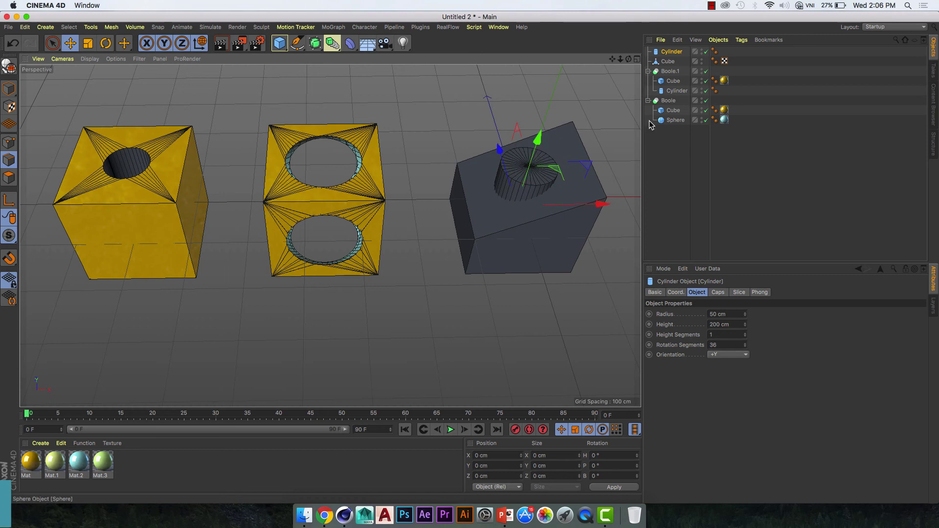
# Nest the Cube above the Cylinder in a new Boole.2 and texture it yellow
pyautogui.click(332, 43)
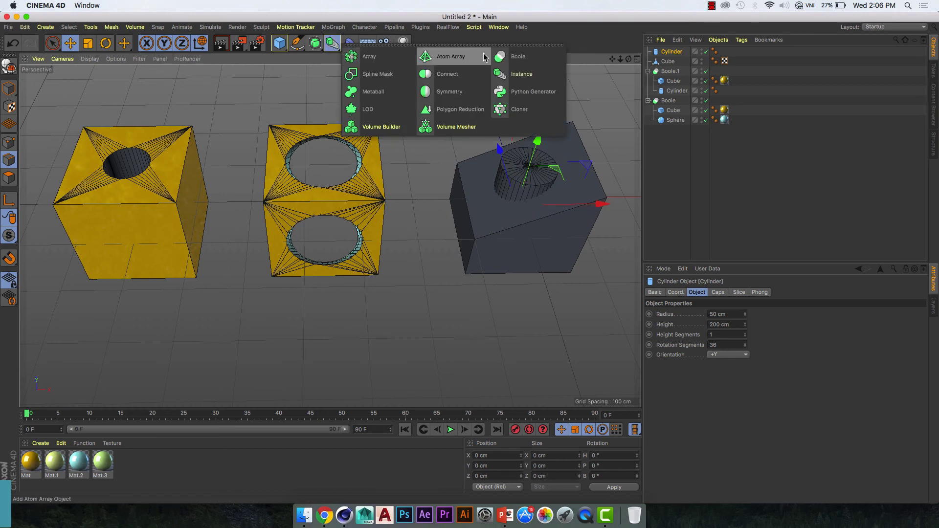
pyautogui.click(503, 58)
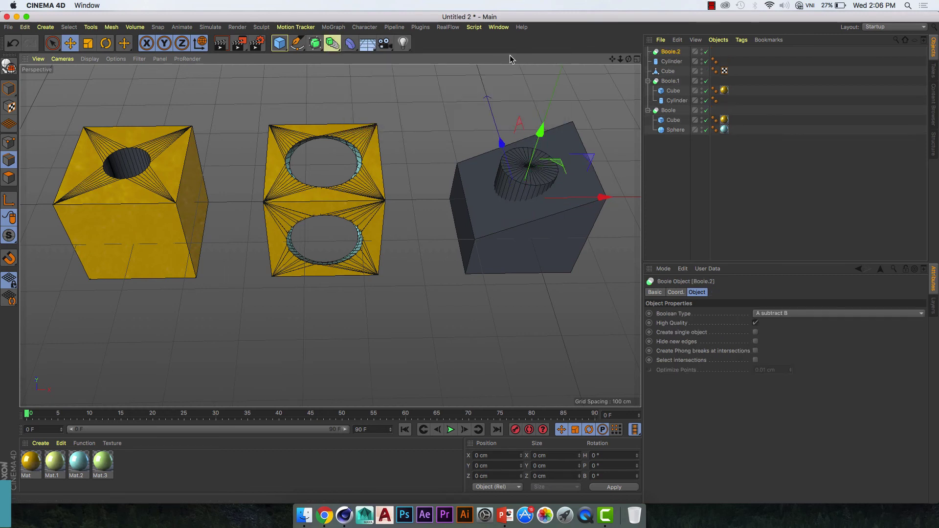
pyautogui.keyDown('ctrl'); pyautogui.click(667, 71); pyautogui.keyUp('ctrl')
pyautogui.moveTo(667, 71); pyautogui.dragTo(669, 56)
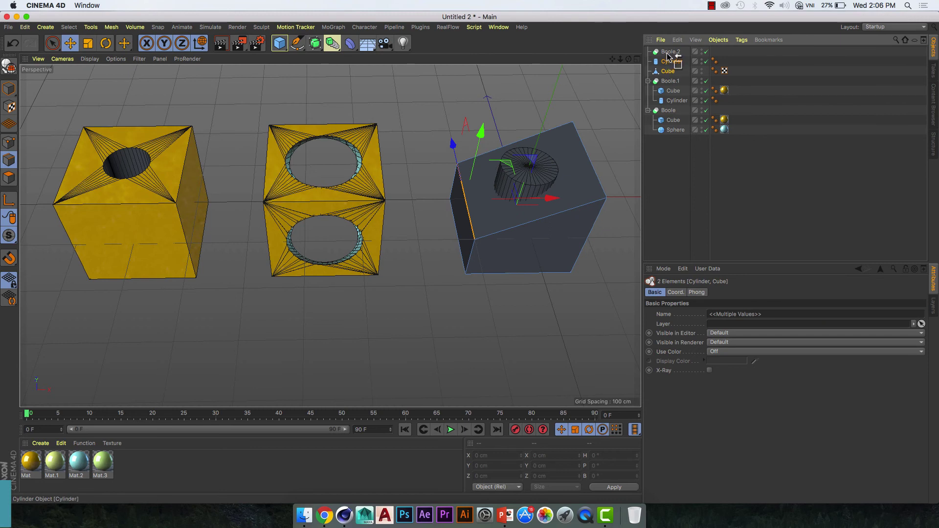
pyautogui.moveTo(669, 55); pyautogui.dragTo(670, 58)
pyautogui.click(673, 71)
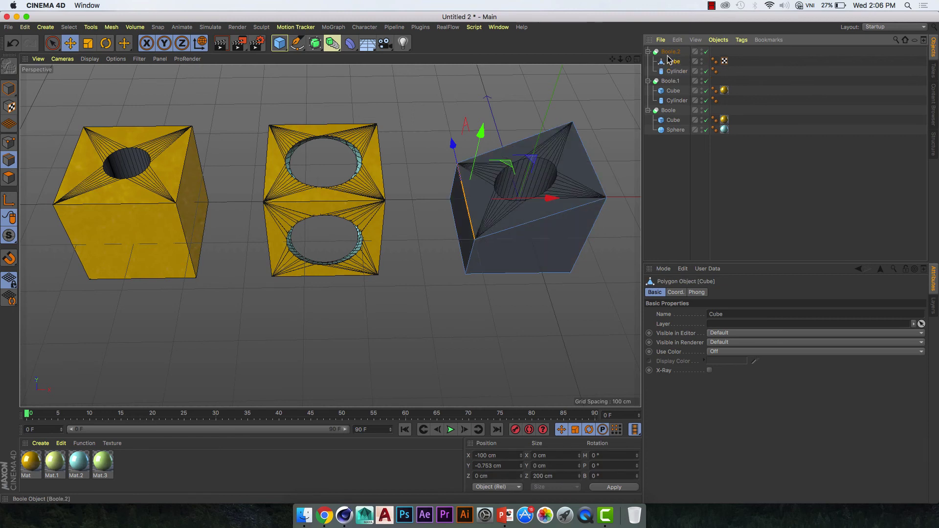
pyautogui.click(668, 53)
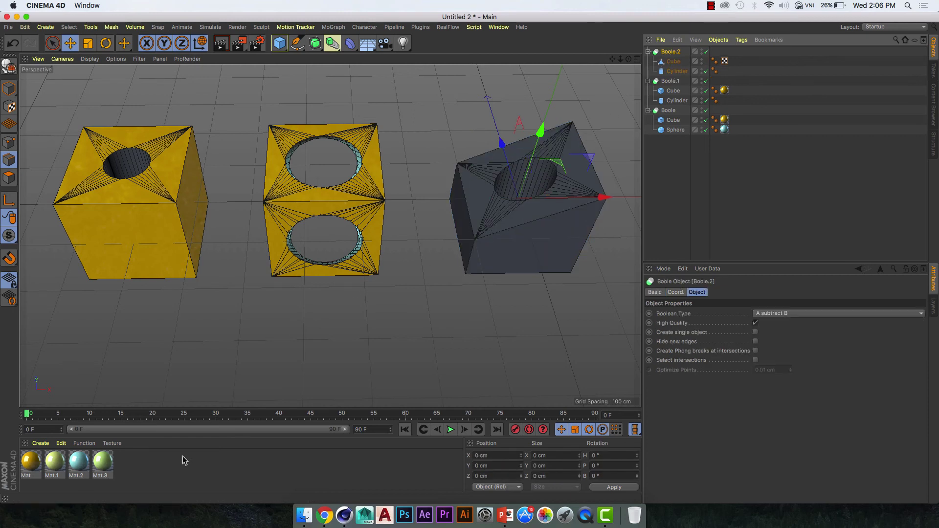
pyautogui.moveTo(34, 471); pyautogui.dragTo(407, 298)
pyautogui.moveTo(496, 242); pyautogui.dragTo(495, 254)
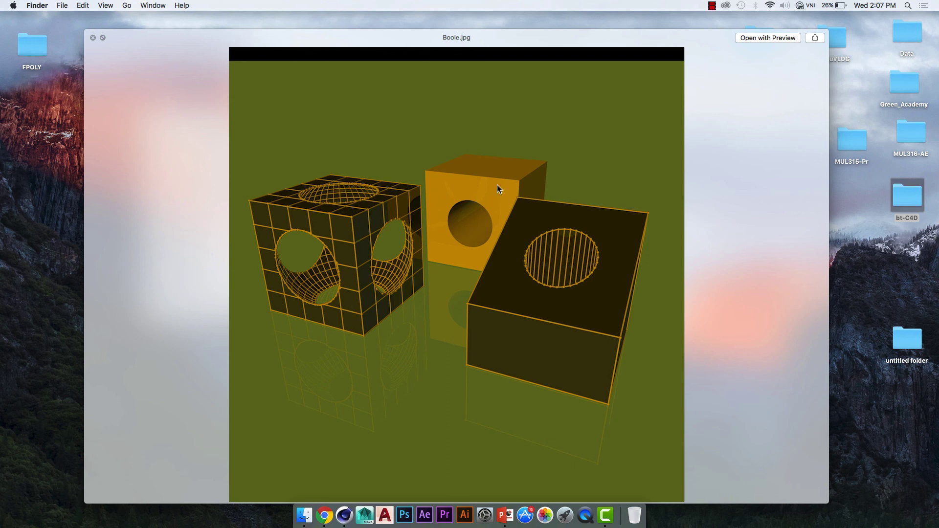
# Stop the screen recording and let the outro end card play
pyautogui.click(711, 5)
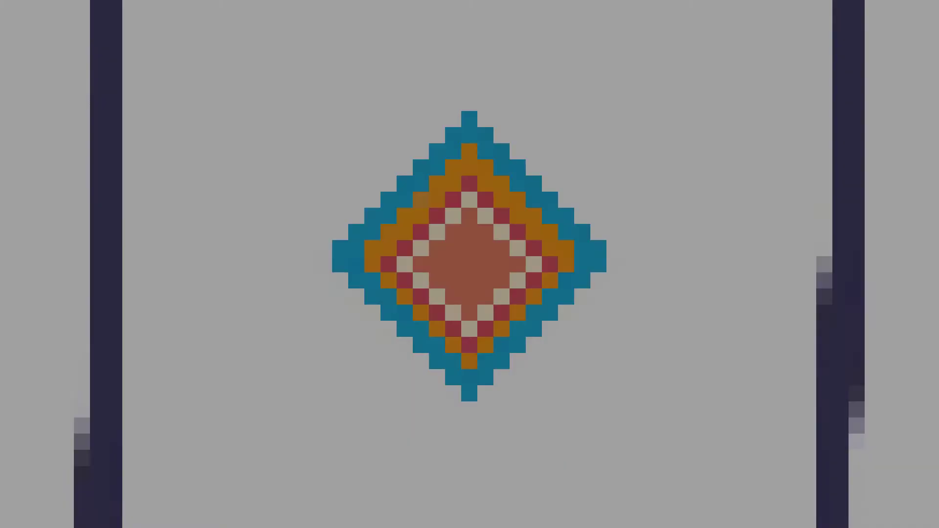